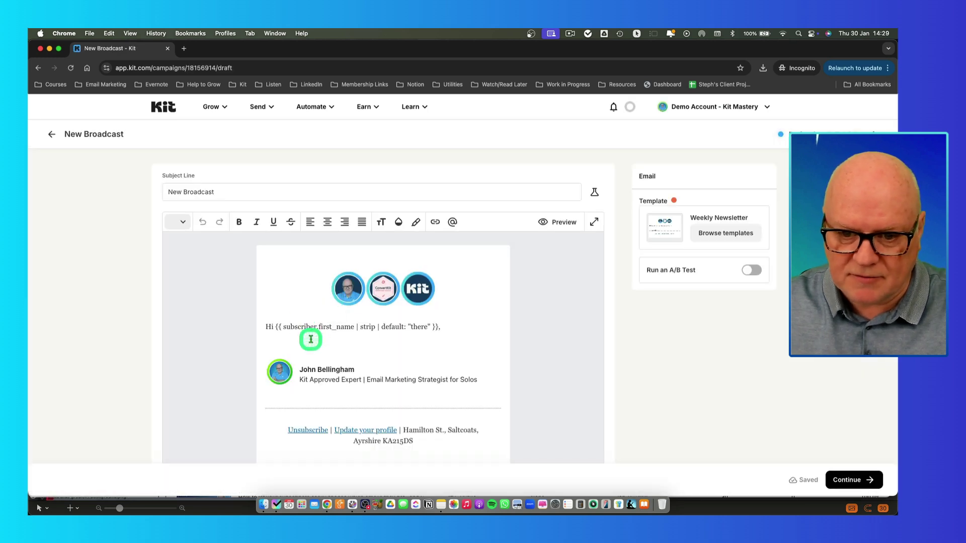
Insert blank lines below the greeting to leave space above the signature
left_click(296, 327)
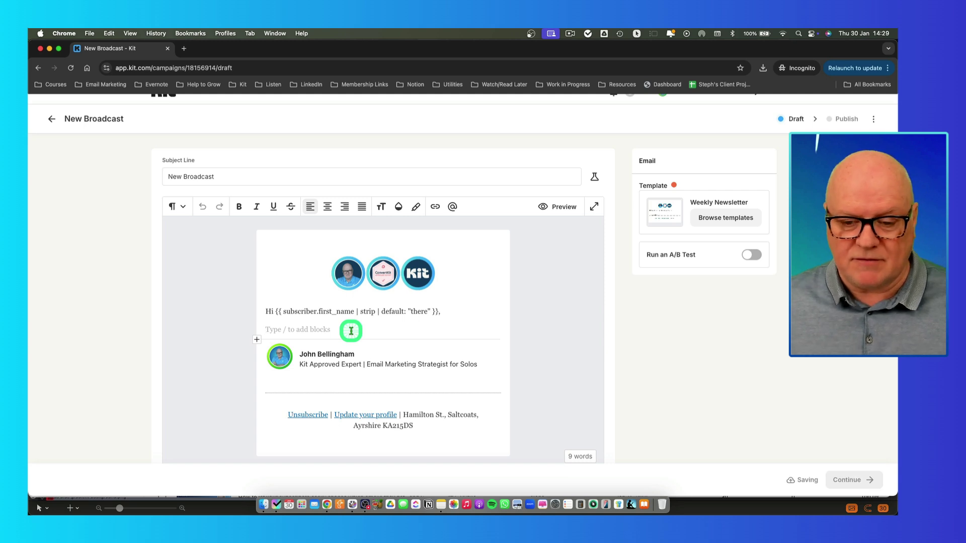
key("Return")
key("Return")
key("Return")
left_click(295, 329)
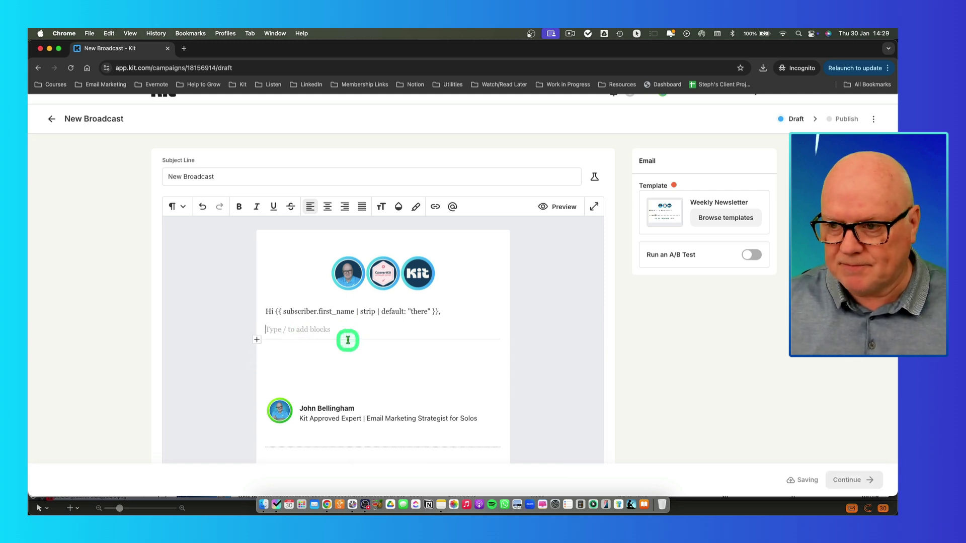
scroll(348, 340, "down", 2)
scroll(347, 339, "up", 3)
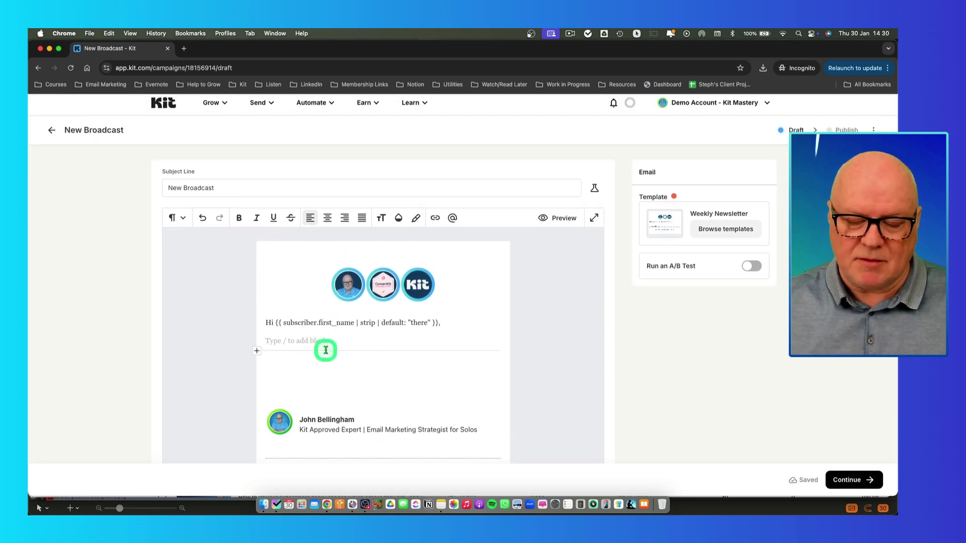
scroll(326, 350, "down", 1)
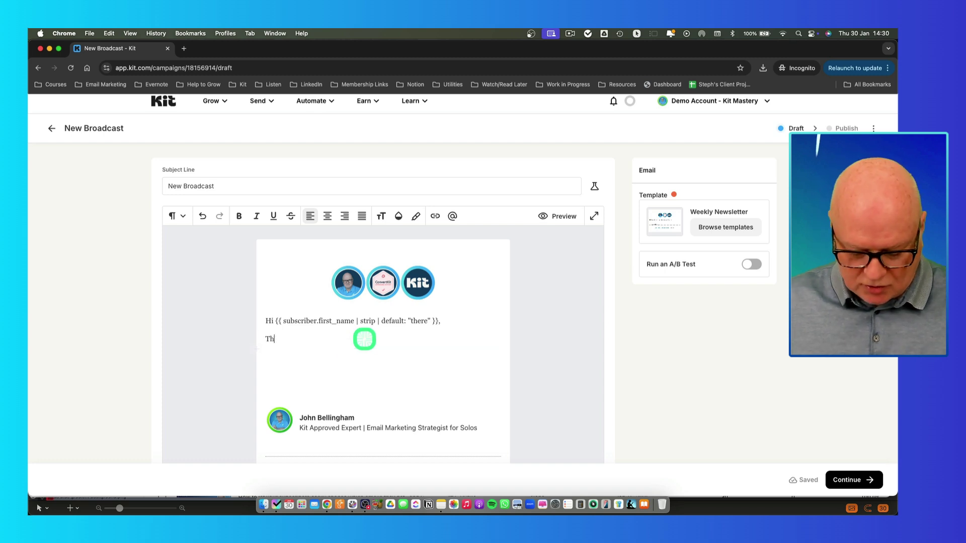
Type two lines of filler text, 'jkh. kjh hkh aksd…' and 'haskjdh akhd kahdakjsda', ending on an empty line
type("jkh. kjh hkh ak")
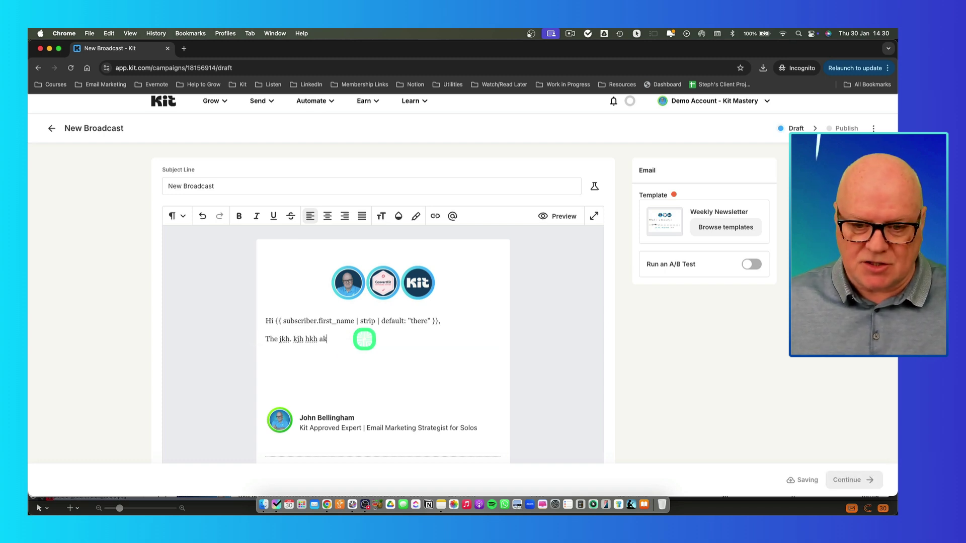
type("sd hkh kjh kh ak hakhdkas")
key("Return")
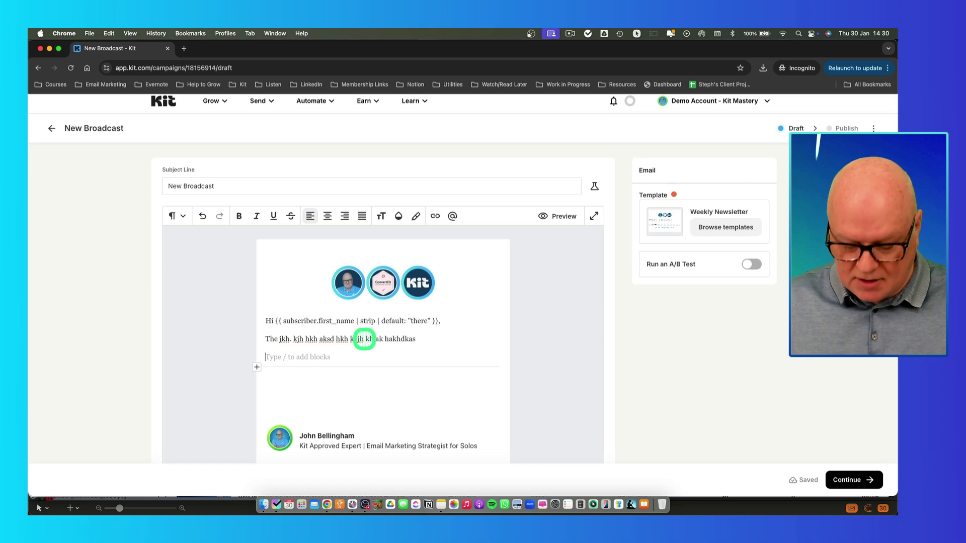
type("haskjdh akhd kahdakjsda")
key("Return")
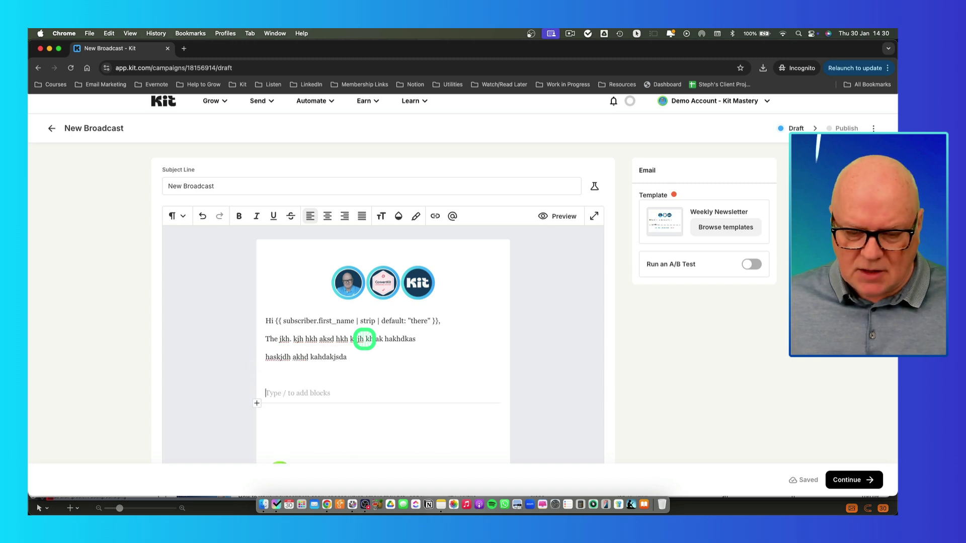
scroll(364, 335, "down", 5)
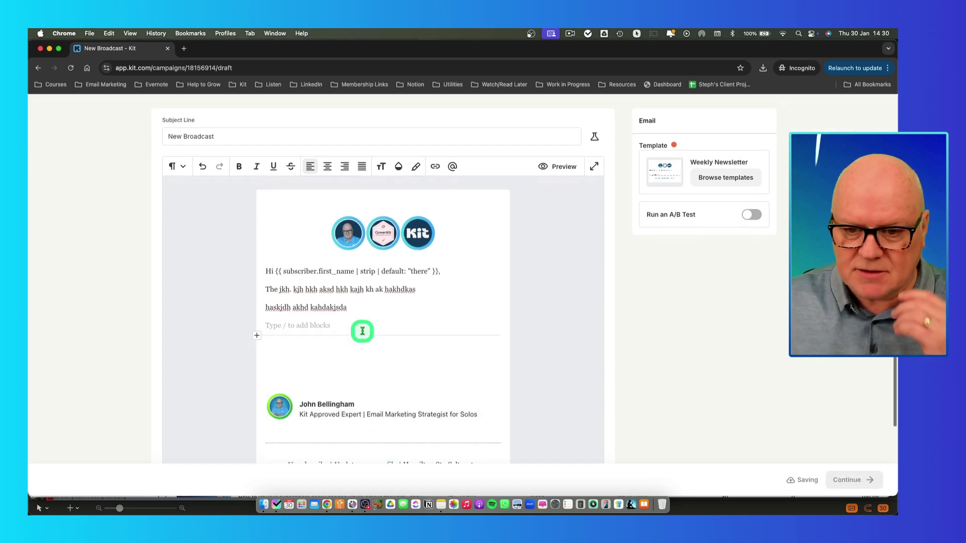
Insert a Button block from the block menu's Actions section below the filler text
left_click(363, 334)
left_click(264, 259)
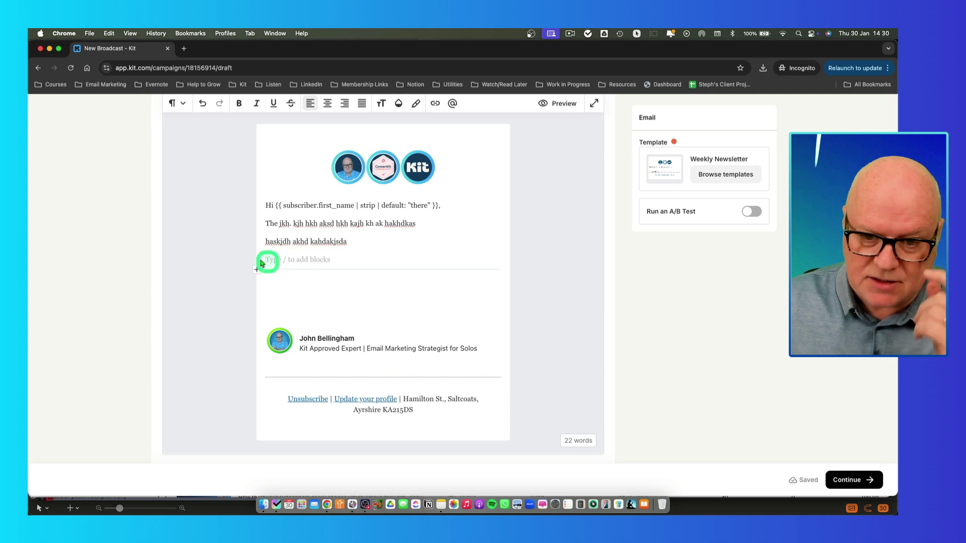
left_click(257, 271)
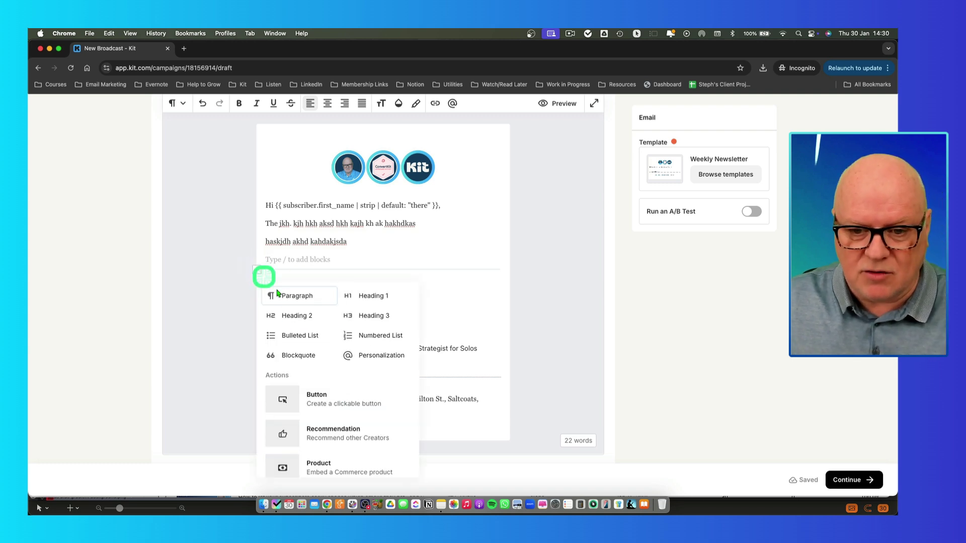
scroll(335, 342, "down", 8)
scroll(353, 349, "down", 3)
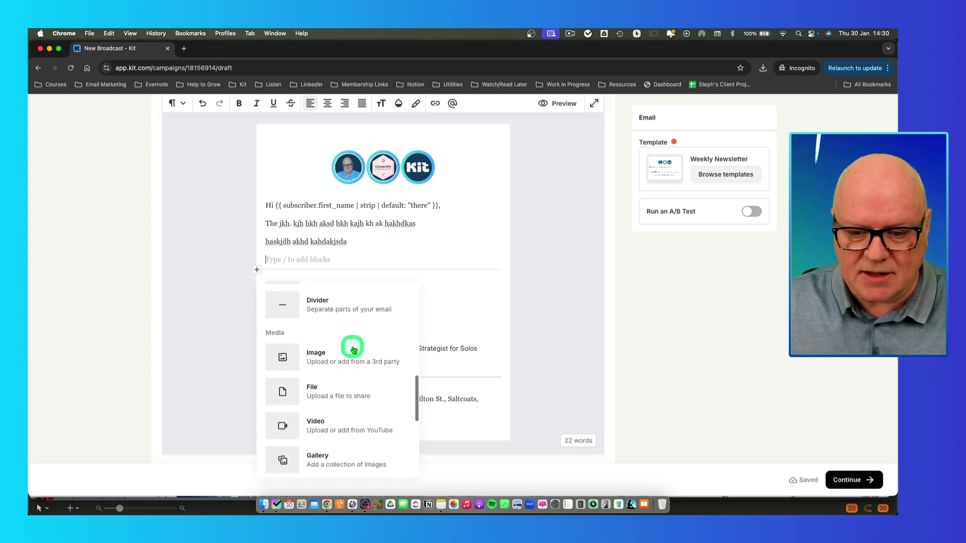
scroll(347, 351, "up", 12)
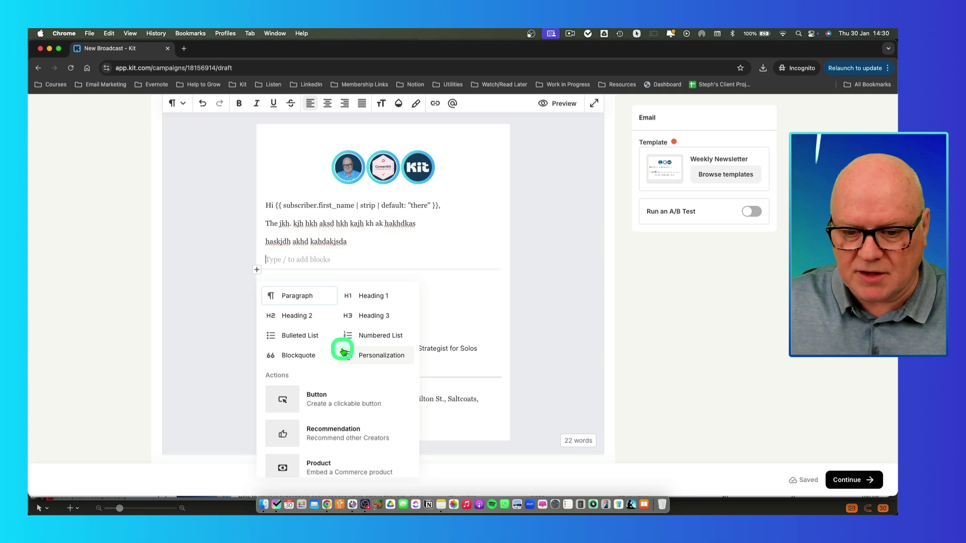
scroll(347, 359, "down", 3)
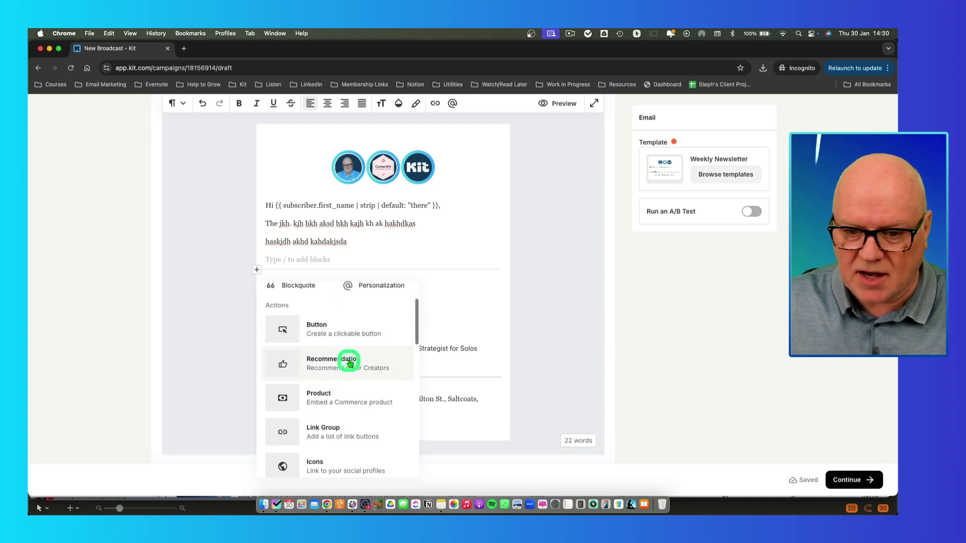
scroll(347, 362, "up", 3)
scroll(347, 362, "down", 3)
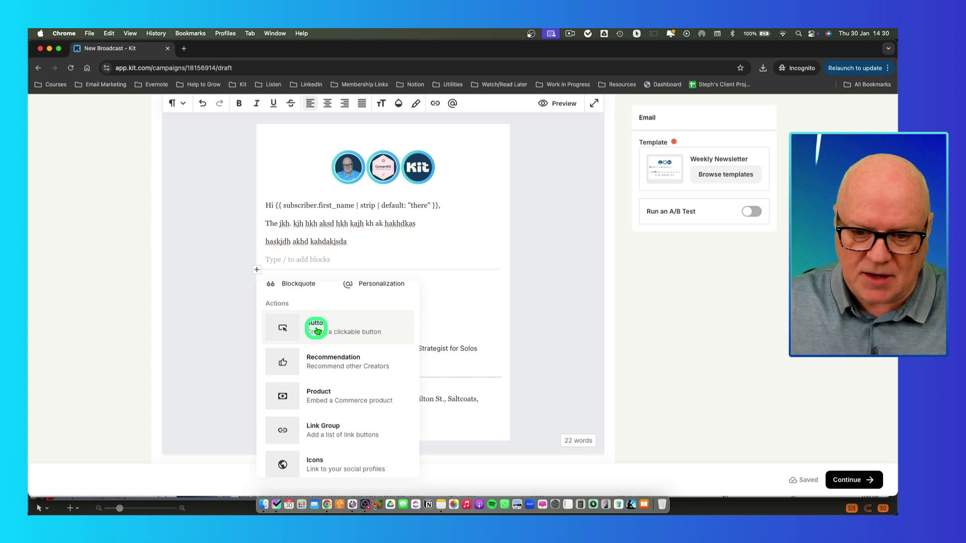
left_click(330, 331)
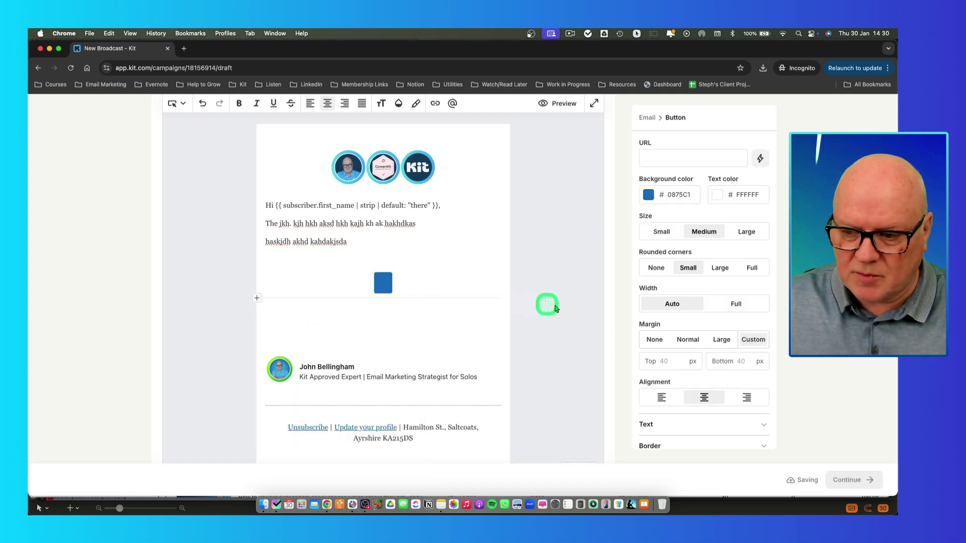
Try the button alignments and settle on left alignment
left_click(649, 400)
left_click(745, 398)
left_click(688, 399)
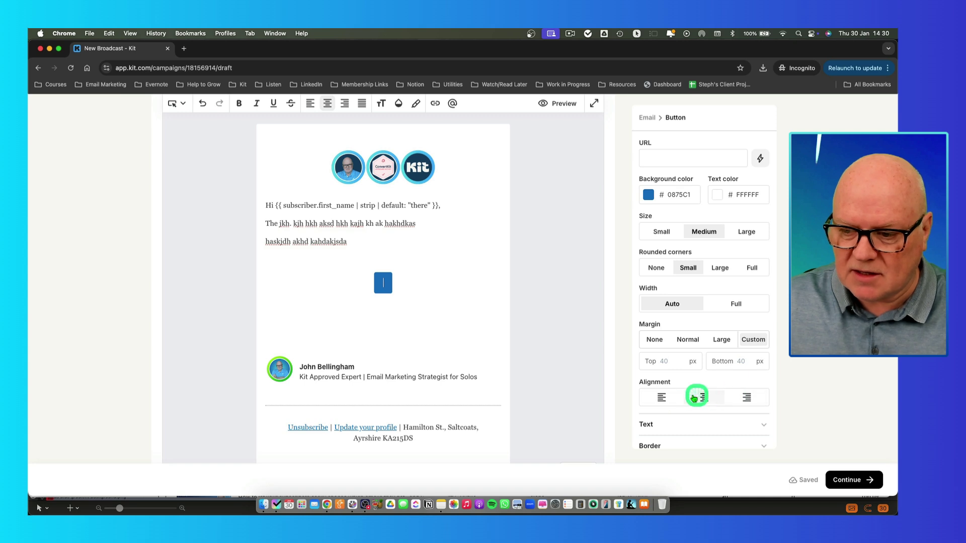
left_click(740, 398)
left_click(659, 398)
left_click(685, 398)
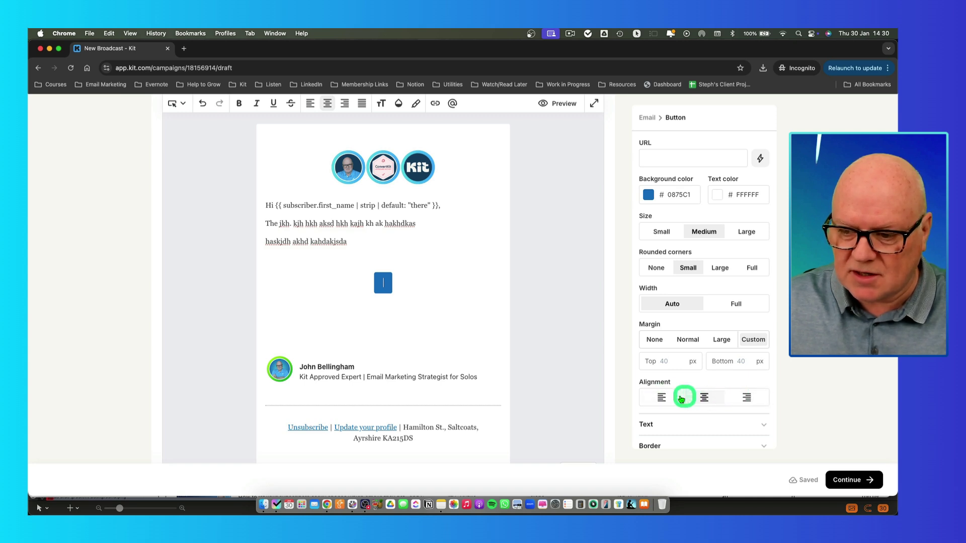
left_click(661, 398)
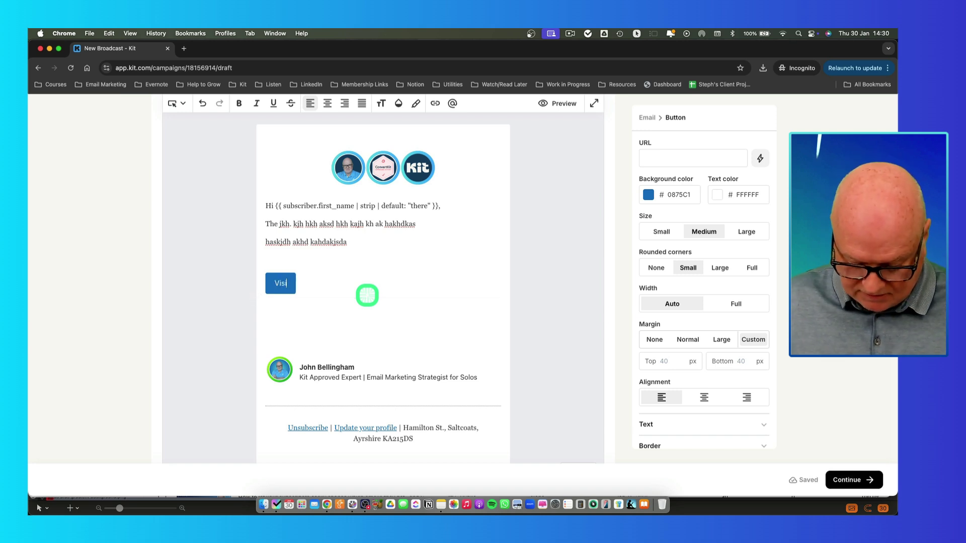
Label the button 'Visit my new website', with red FA6068 background and Large rounded corners
type("m")
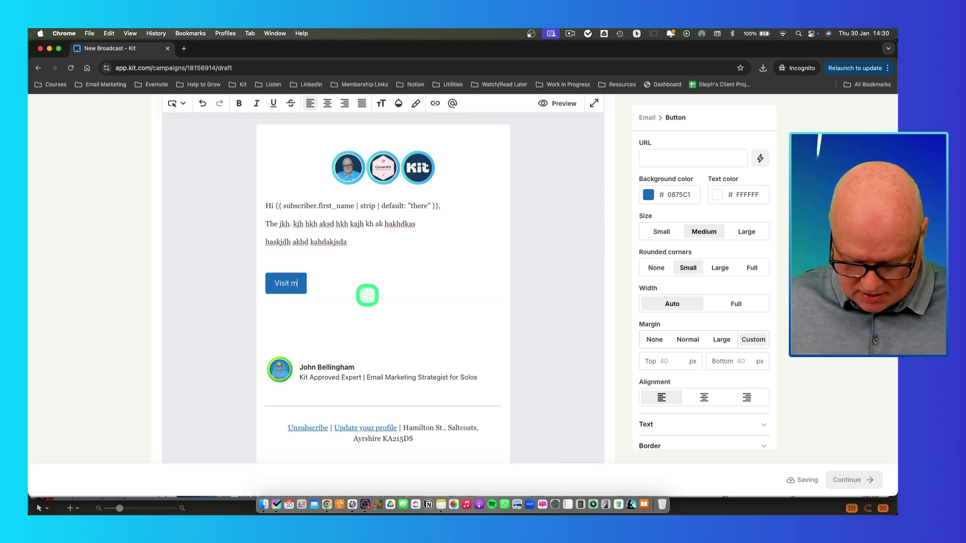
type("e new websi")
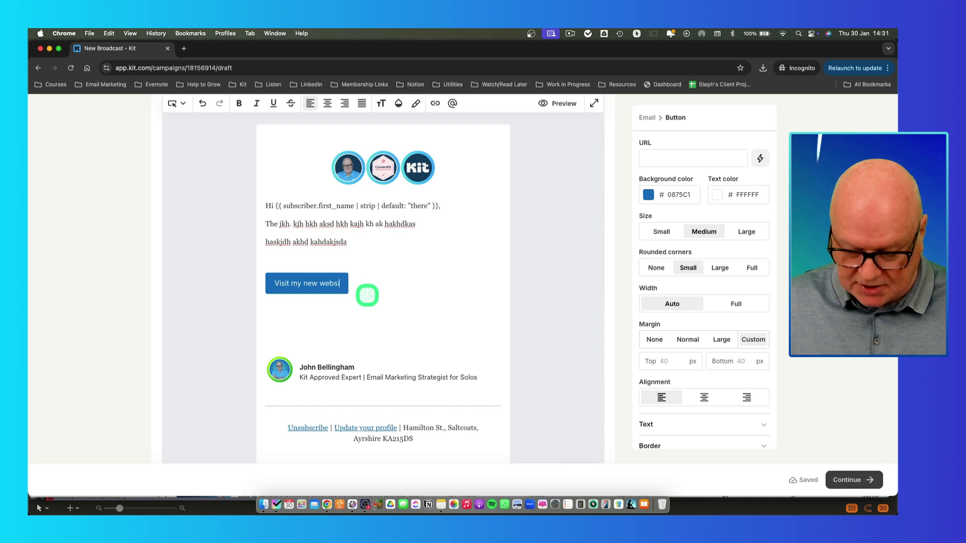
type("te")
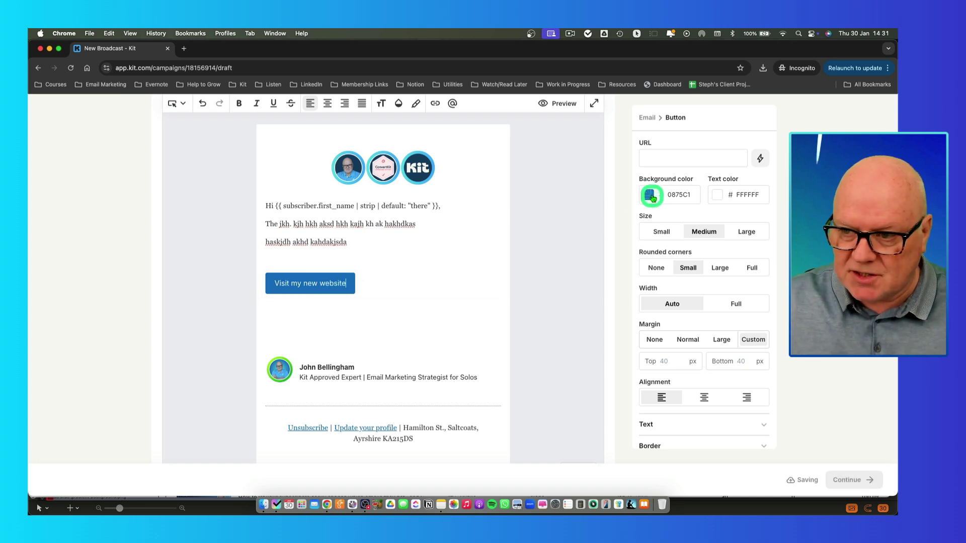
left_click(648, 195)
left_click(705, 319)
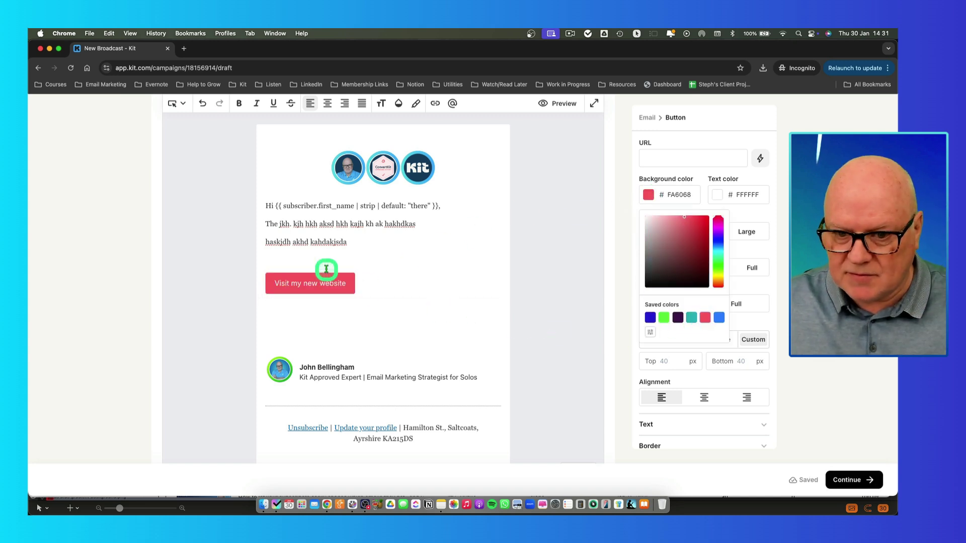
left_click(639, 271)
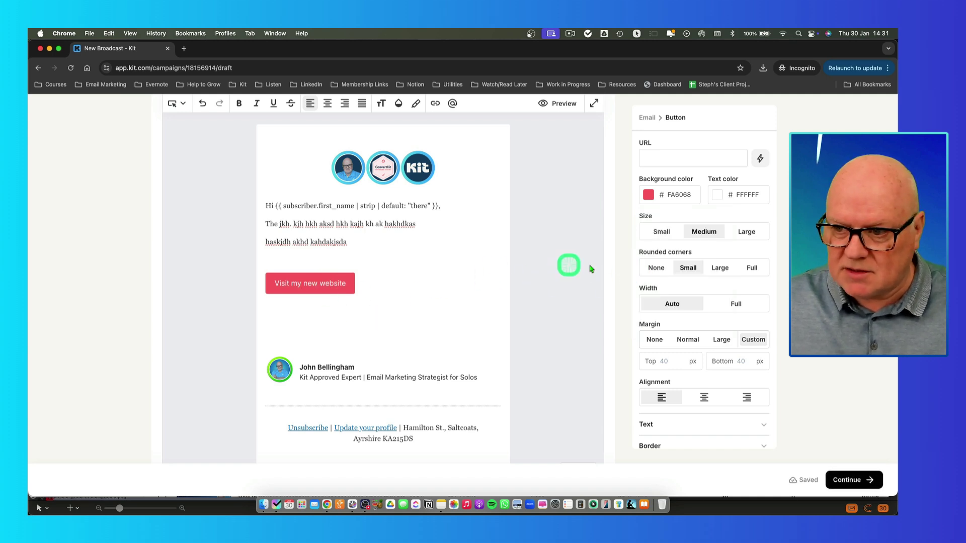
left_click(751, 268)
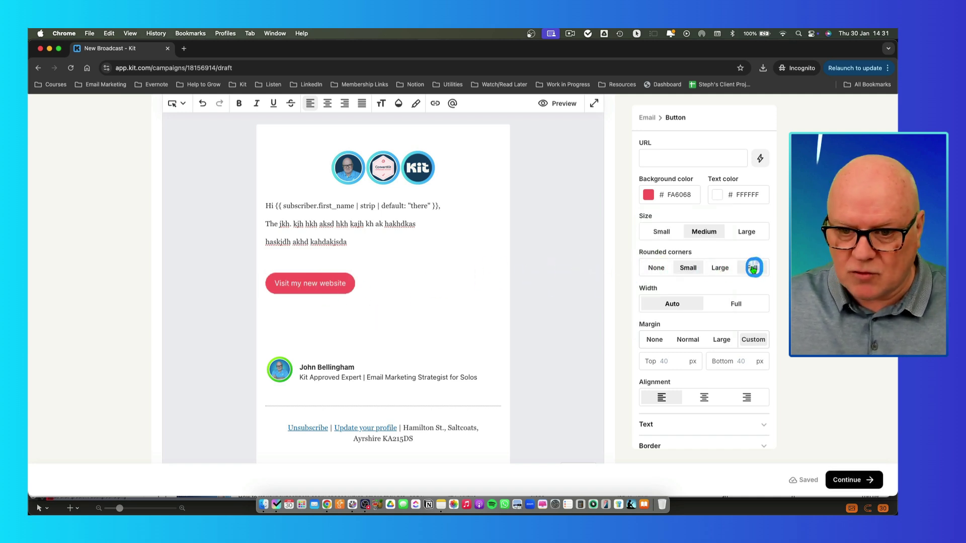
left_click(720, 269)
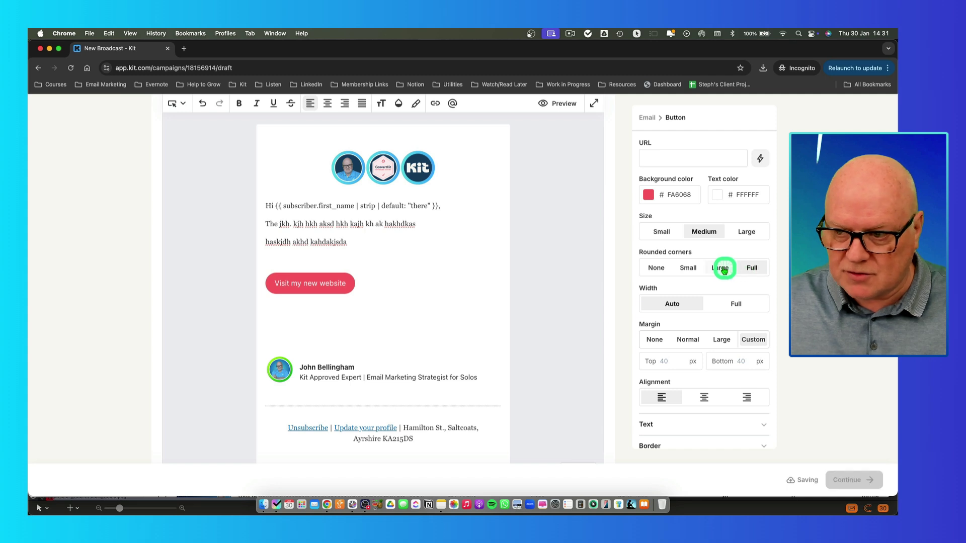
left_click(659, 270)
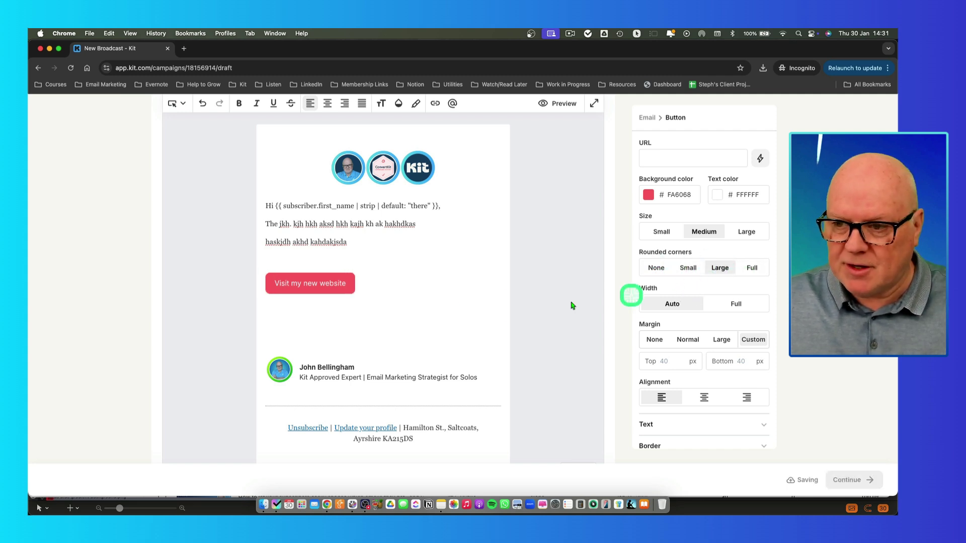
Load provenflows.com in a new browser tab and copy its address
scroll(662, 173, "up", 5)
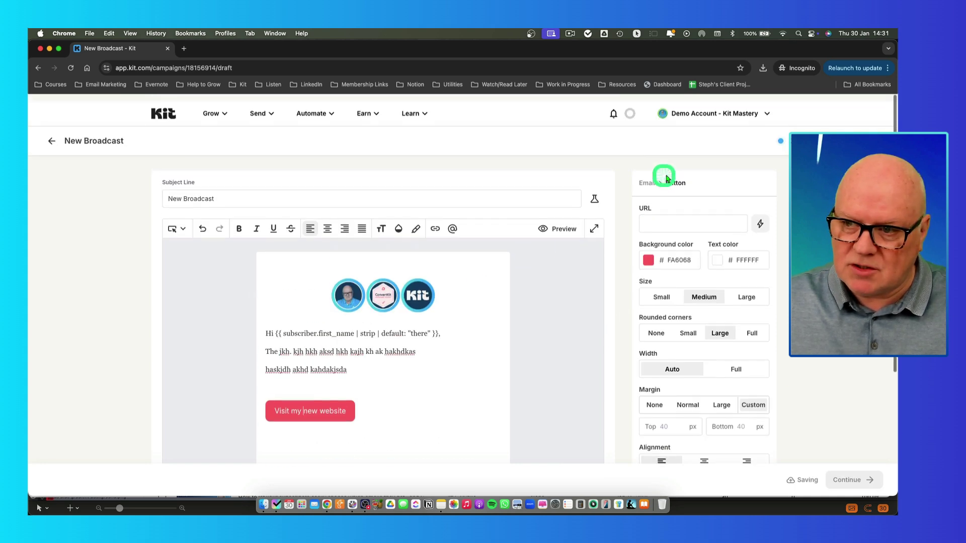
left_click(649, 214)
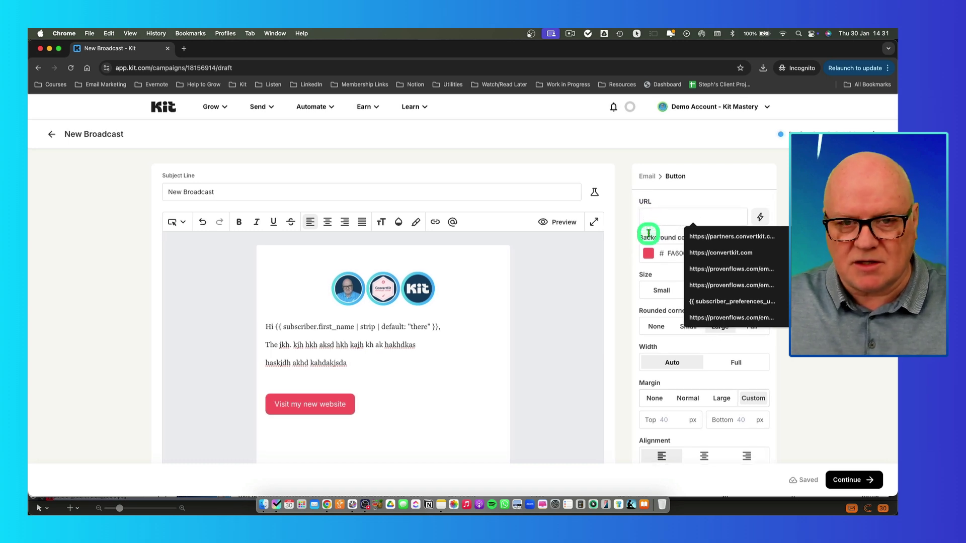
left_click(184, 49)
type("provenflows.com")
key("Return")
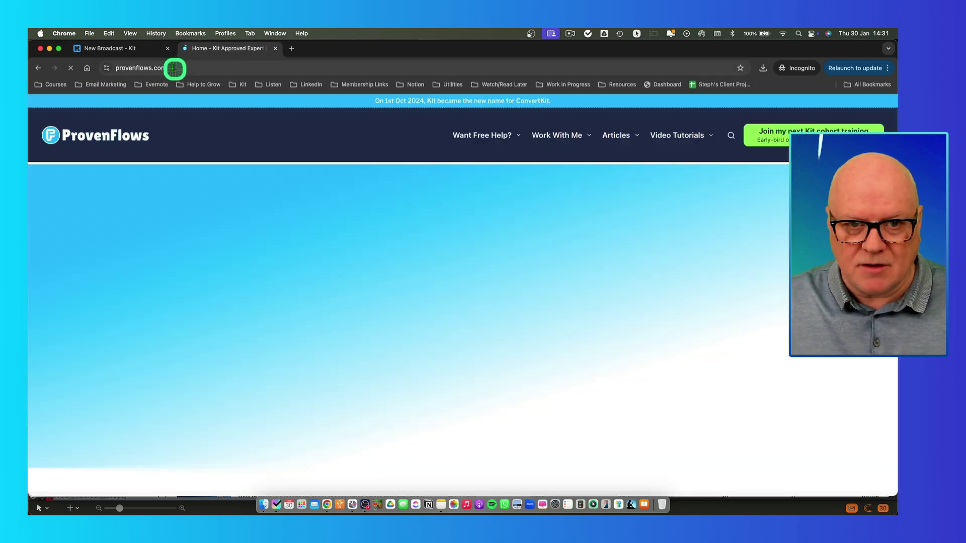
left_click(182, 68)
key("super+c")
left_click(139, 48)
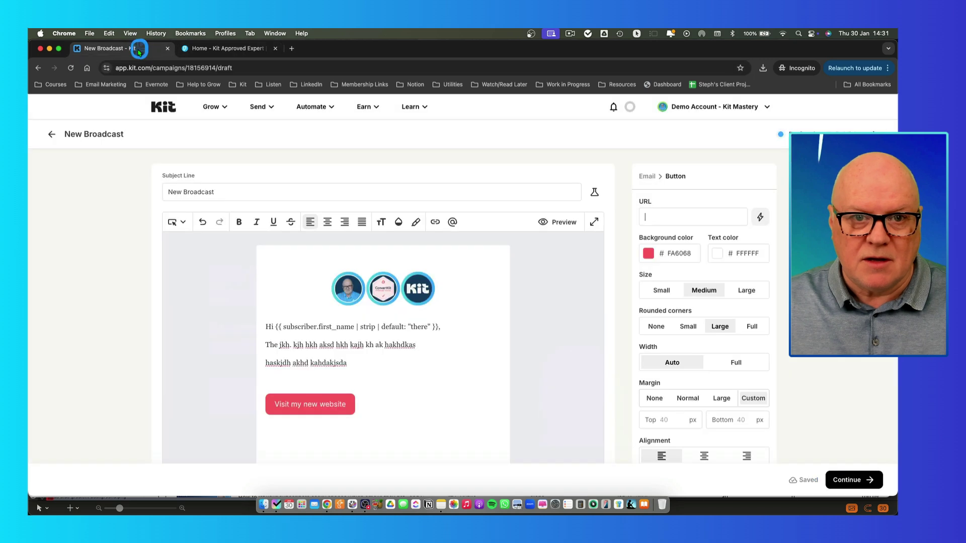
left_click(648, 217)
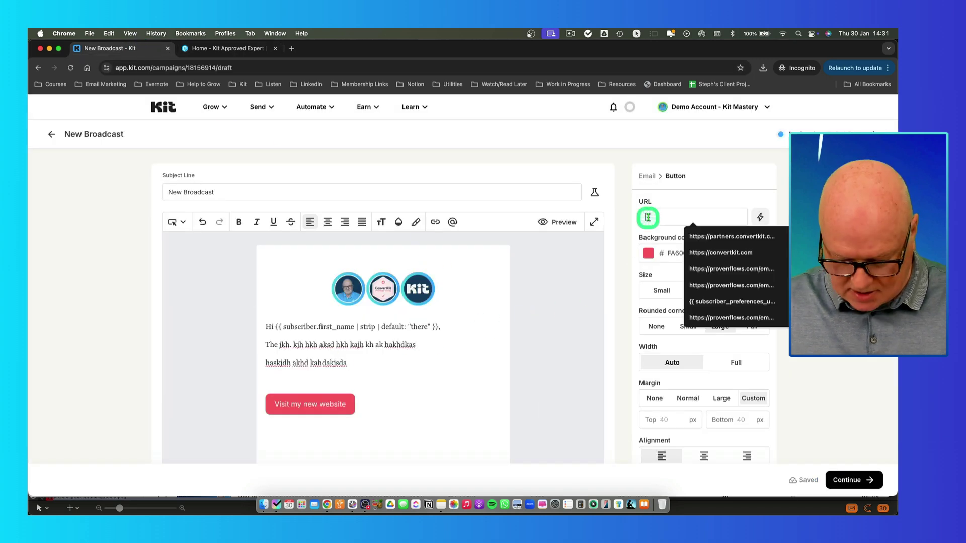
key("super+v")
left_click(755, 237)
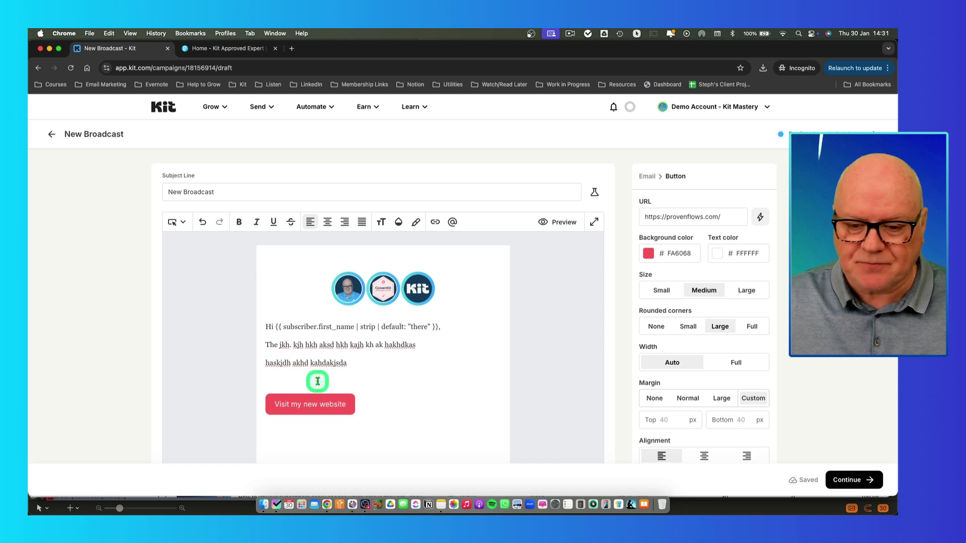
scroll(322, 384, "down", 2)
Insert a Product block on a new line below the 'Visit my new website' button
left_click(352, 382)
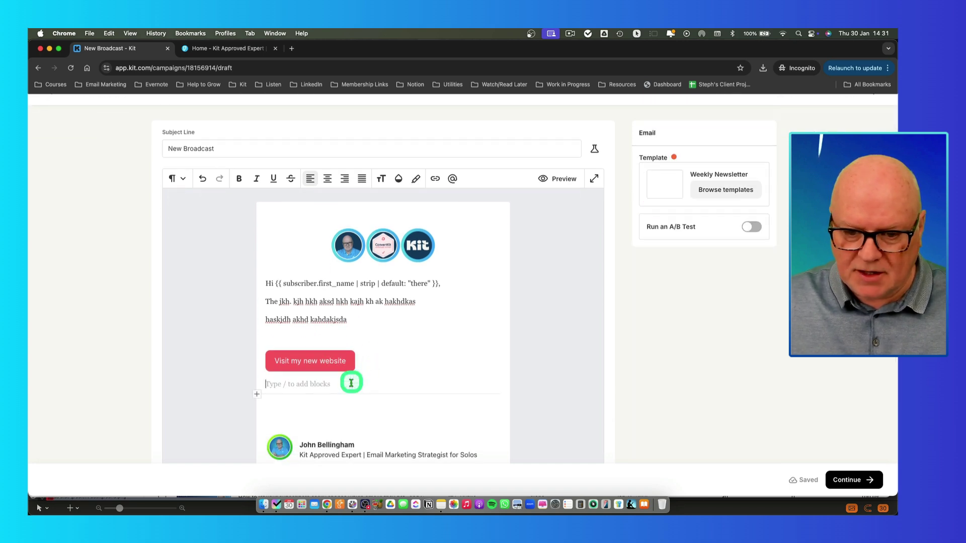
left_click(257, 394)
scroll(337, 438, "down", 5)
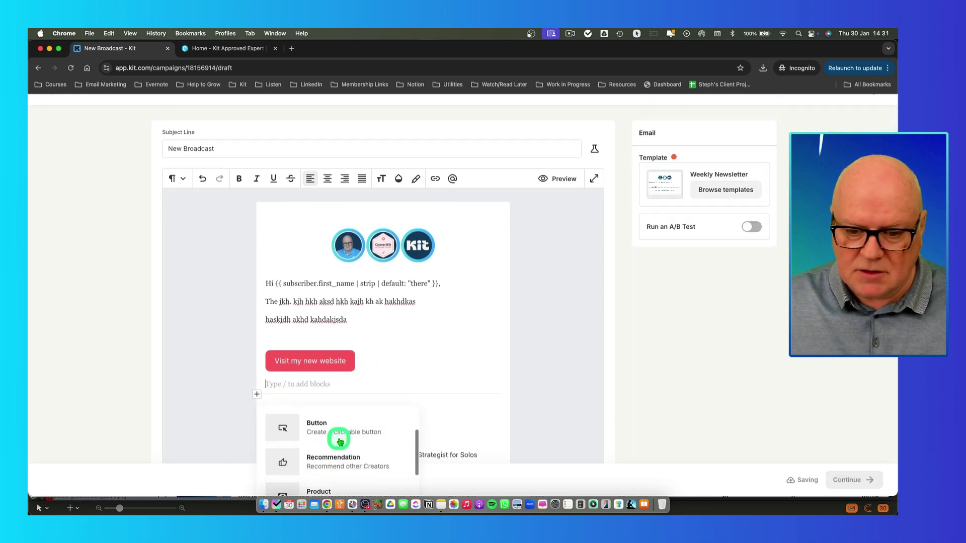
left_click(330, 437)
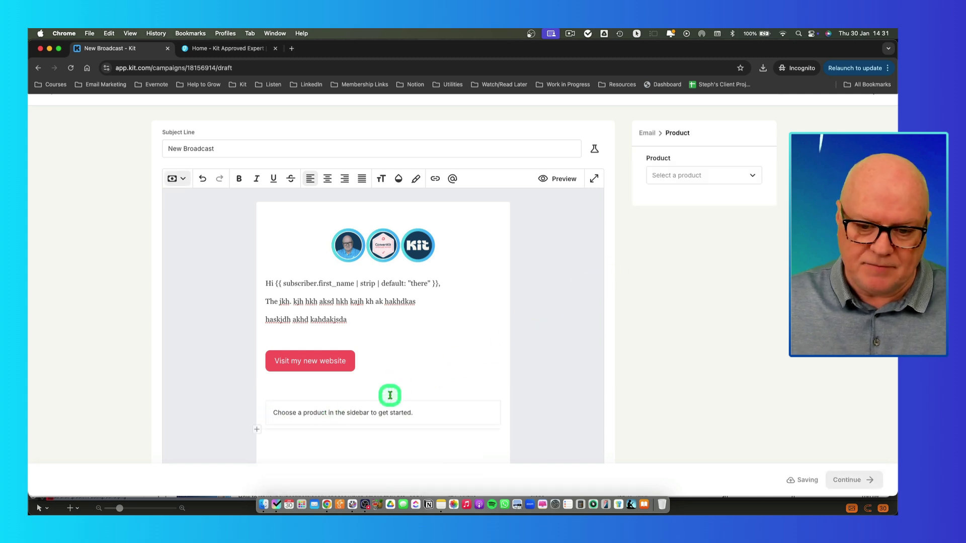
scroll(390, 394, "down", 2)
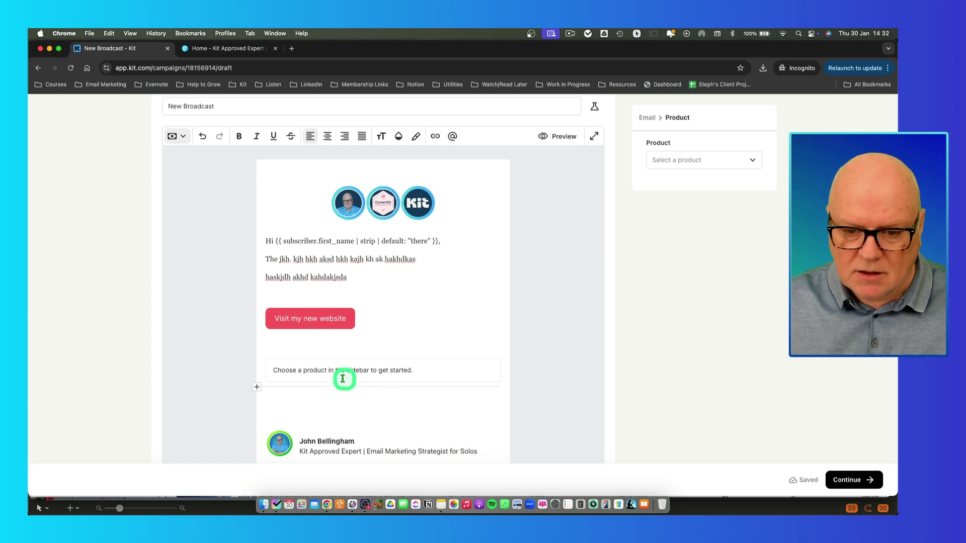
Choose Kit Email Mastery Course ($150.00) as the product block's product
left_click(753, 161)
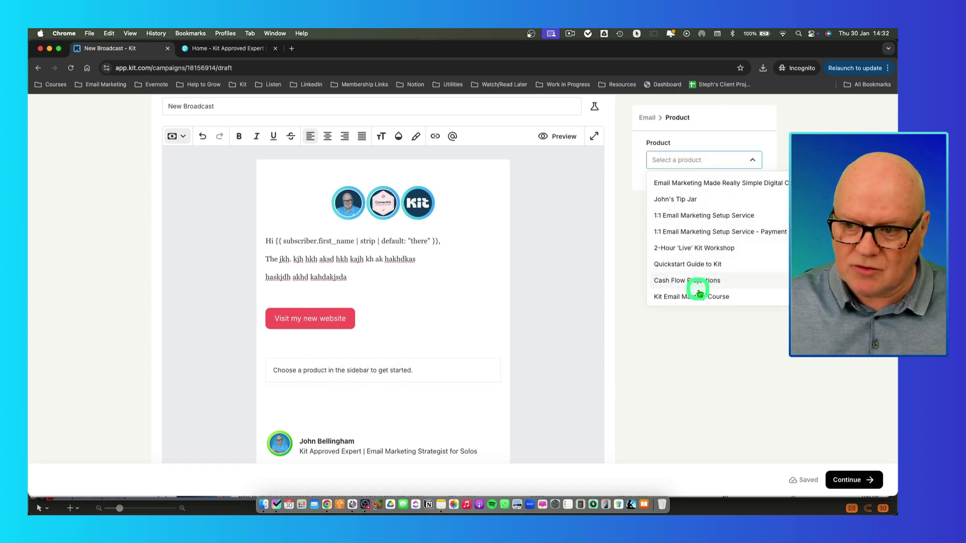
scroll(695, 249, "down", 2)
scroll(694, 249, "down", 3)
scroll(694, 249, "up", 5)
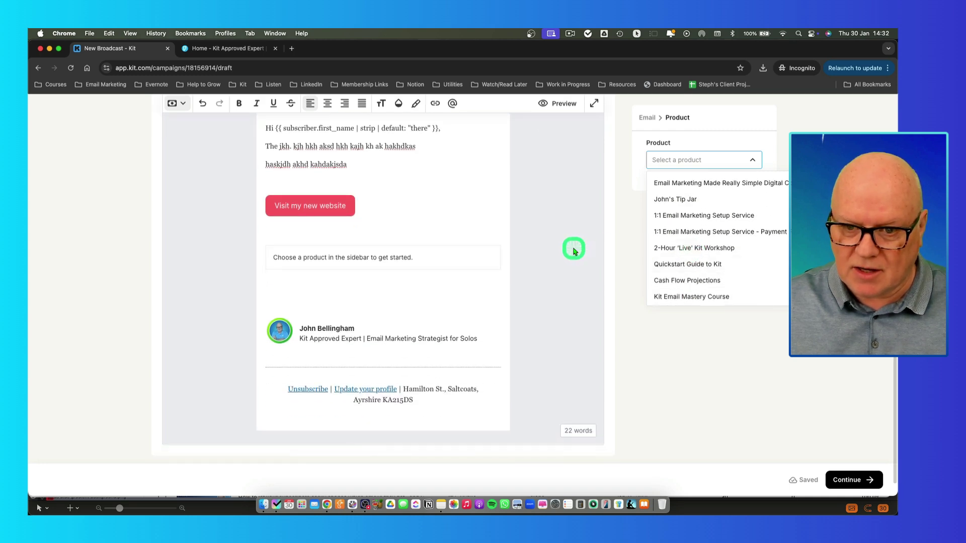
scroll(571, 248, "up", 5)
scroll(566, 251, "down", 1)
scroll(699, 256, "down", 3)
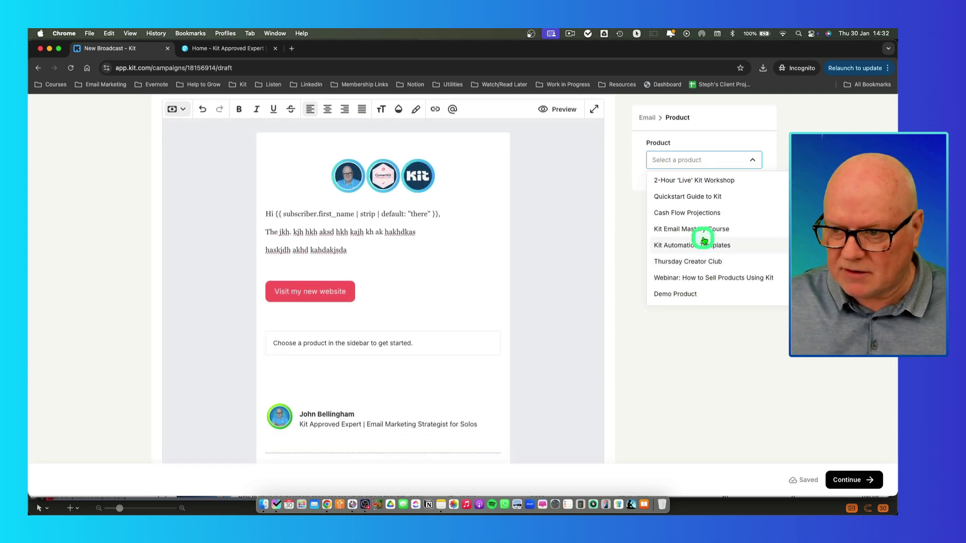
scroll(700, 247, "up", 3)
scroll(700, 249, "down", 1)
scroll(700, 248, "down", 2)
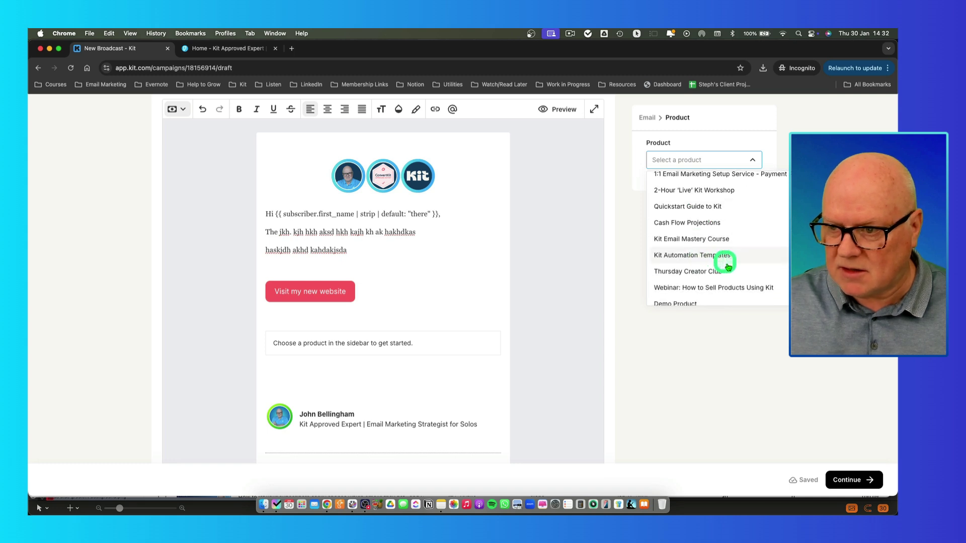
scroll(731, 243, "up", 3)
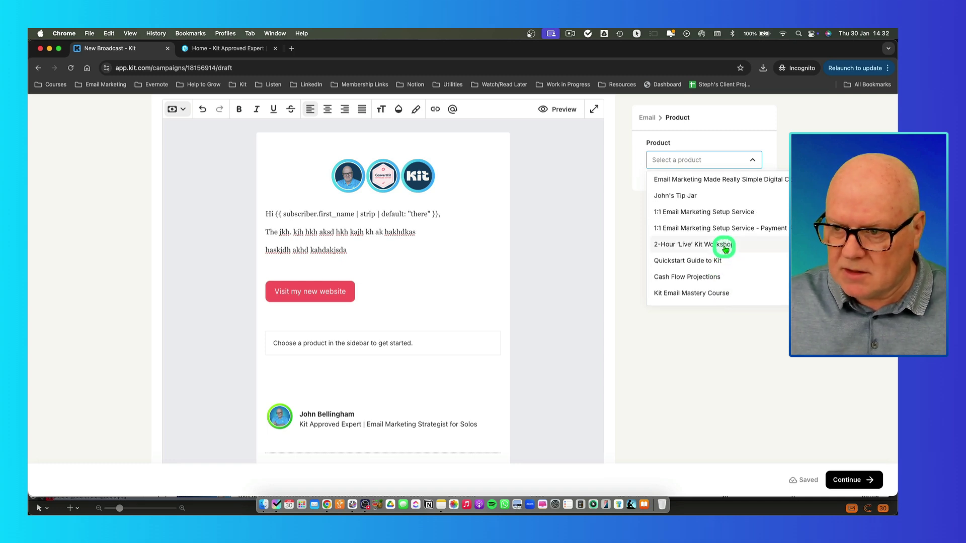
scroll(732, 247, "down", 2)
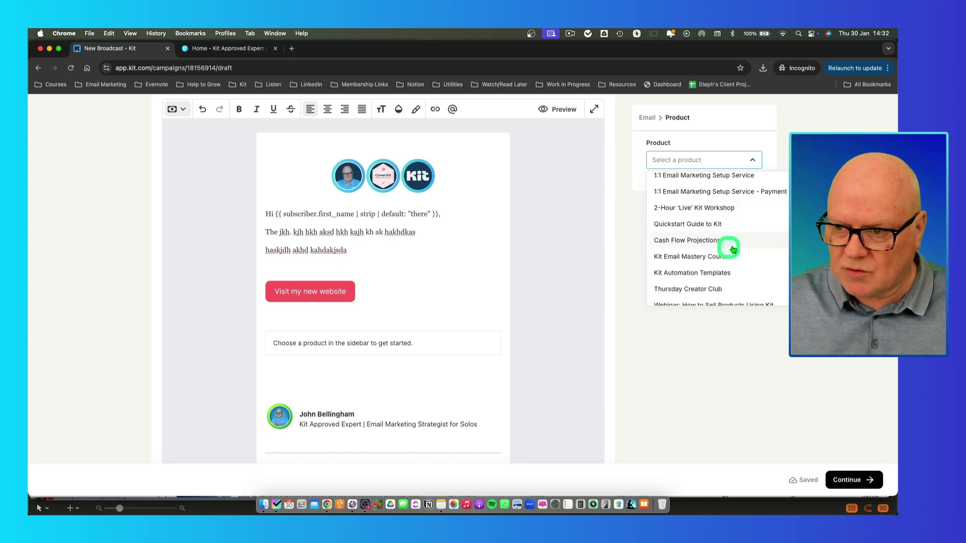
left_click(683, 257)
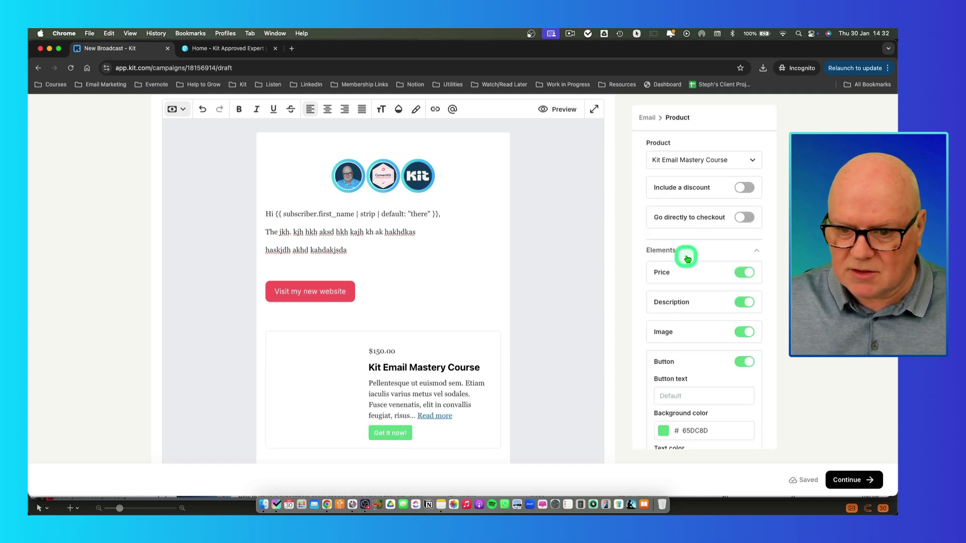
Place a cursor below the product card and bring up its button's background colour picker
scroll(407, 375, "down", 3)
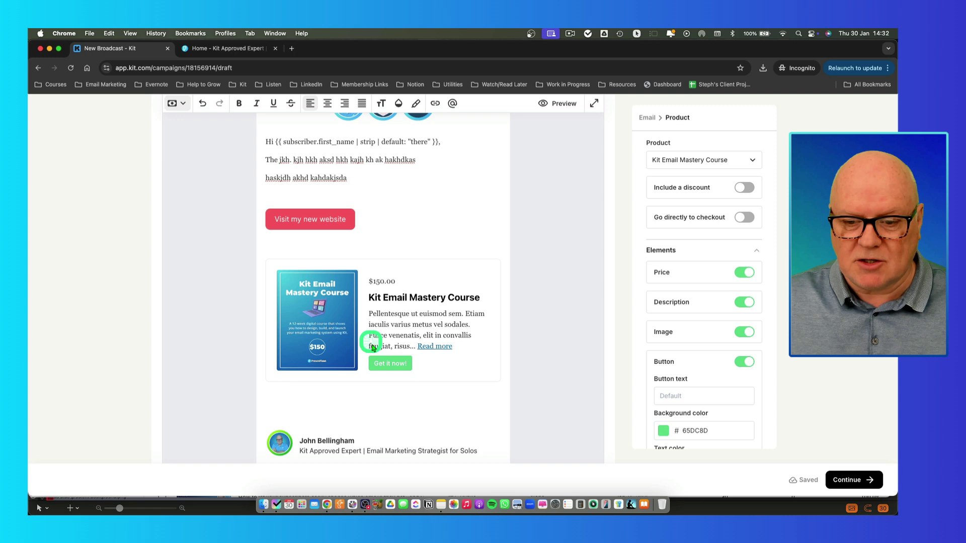
scroll(380, 317, "down", 3)
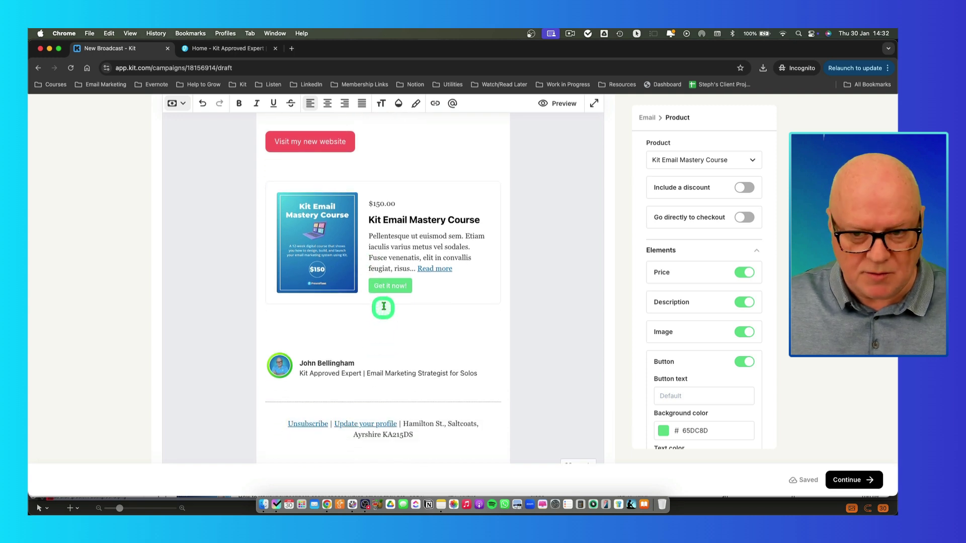
left_click(394, 239)
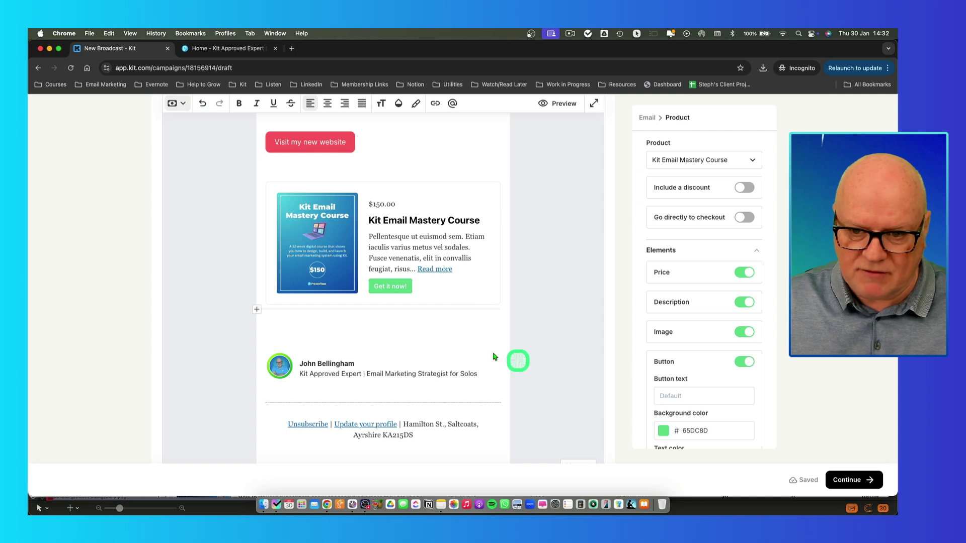
scroll(665, 432, "down", 2)
left_click(668, 423)
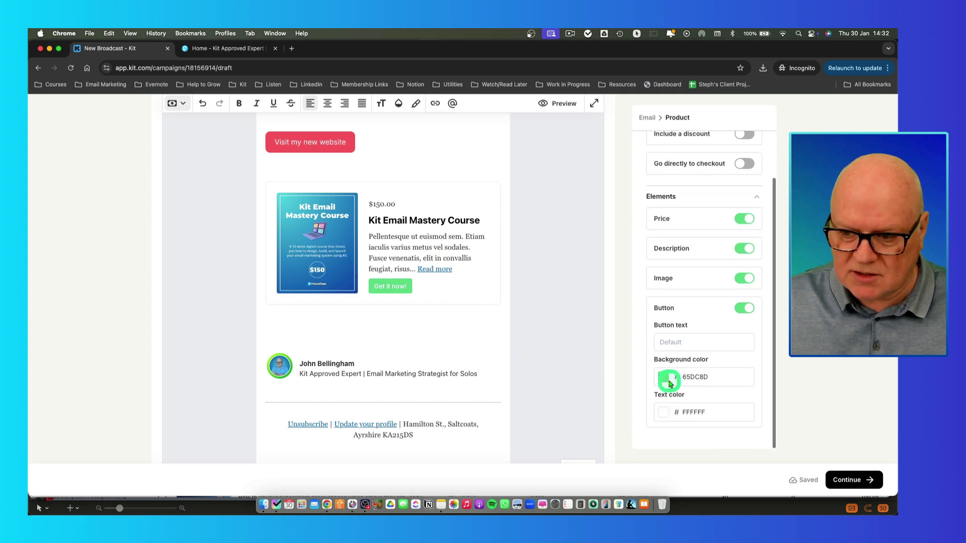